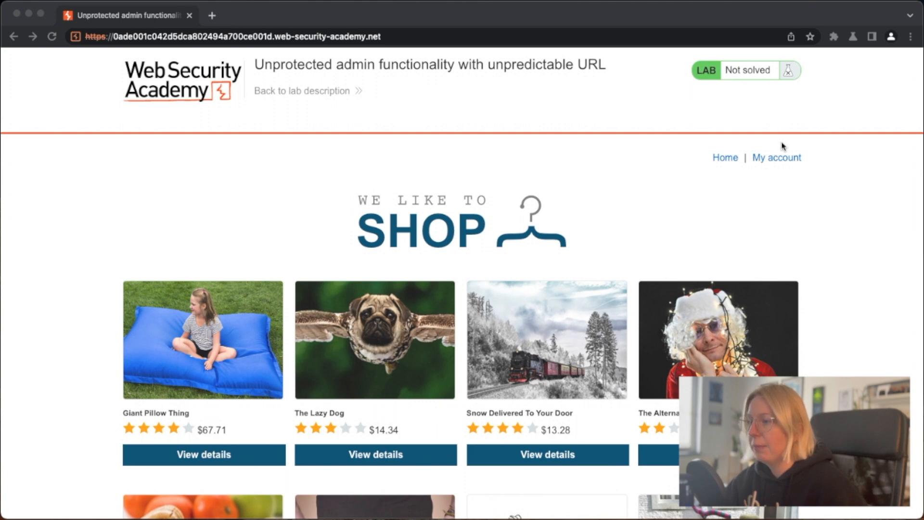
- Inspect the separator between the Home and My account links in the developer tools and expand the script beside it
{"action": "key", "text": "super+alt+i"}
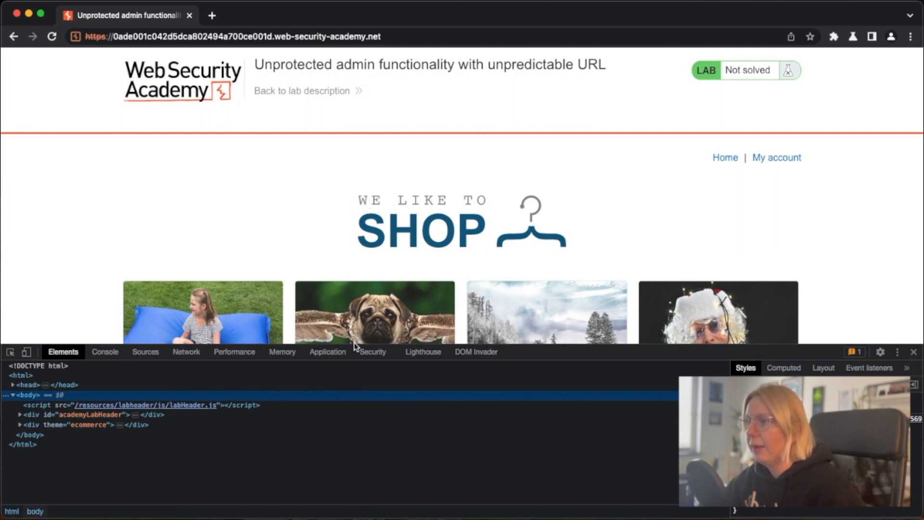
{"action": "left_click_drag", "start_coordinate": [353, 345], "coordinate": [356, 296]}
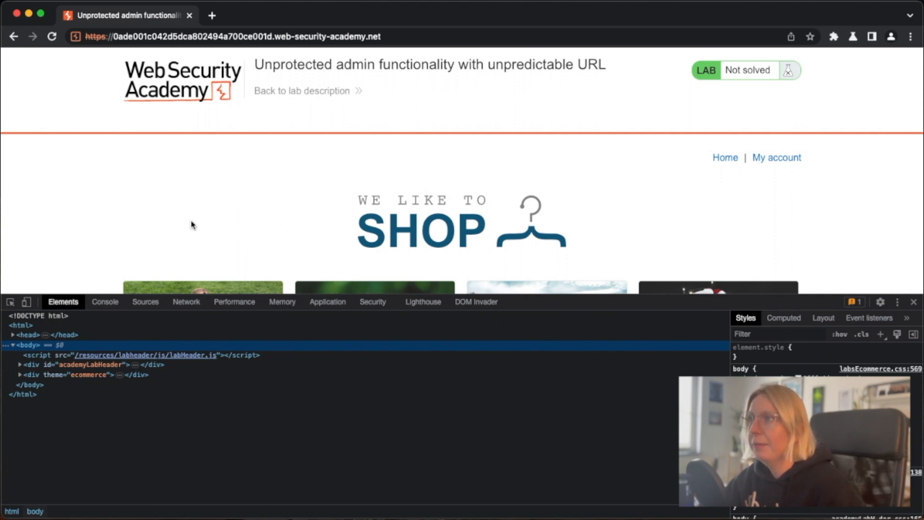
{"action": "left_click", "coordinate": [10, 302]}
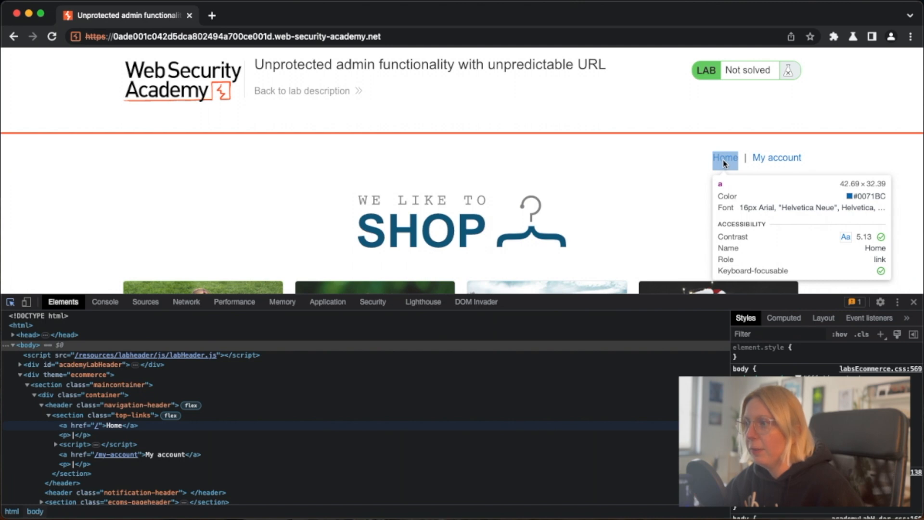
{"action": "left_click", "coordinate": [744, 159]}
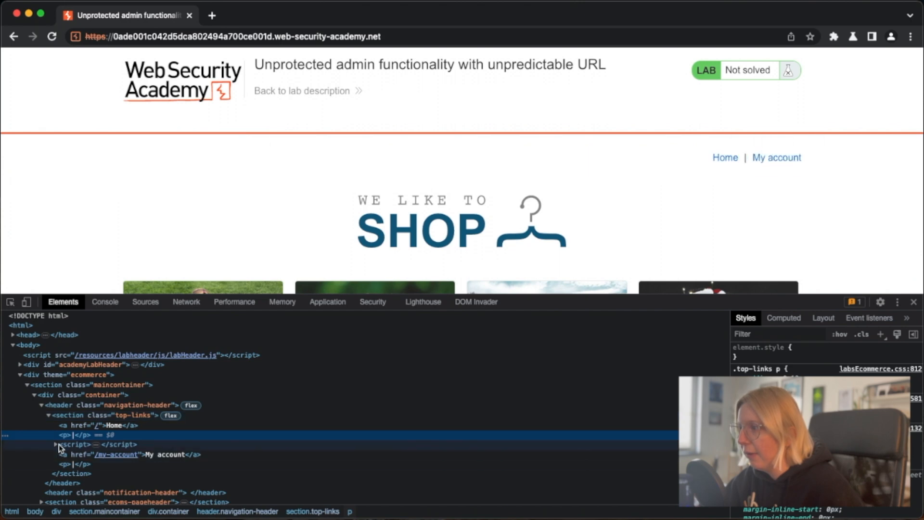
{"action": "left_click", "coordinate": [56, 444]}
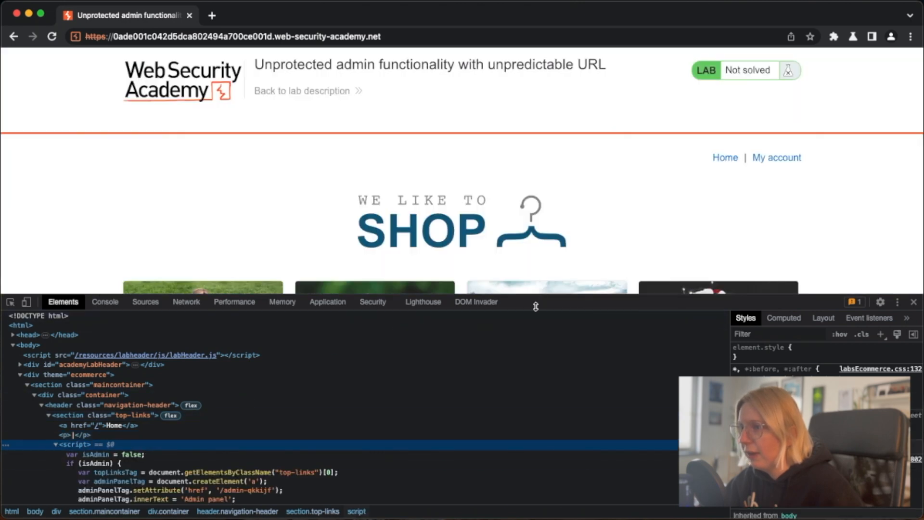
{"action": "left_click_drag", "start_coordinate": [537, 294], "coordinate": [563, 135]}
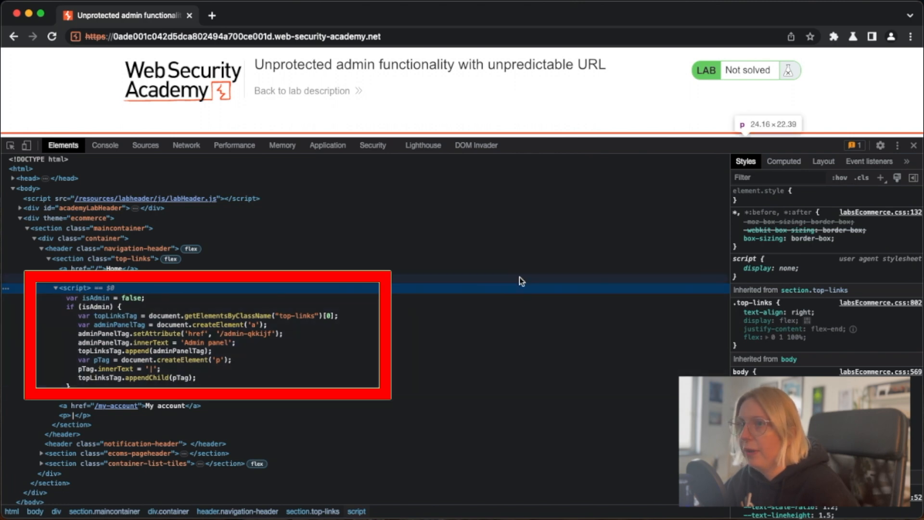
{"action": "left_click_drag", "start_coordinate": [606, 138], "coordinate": [699, 235]}
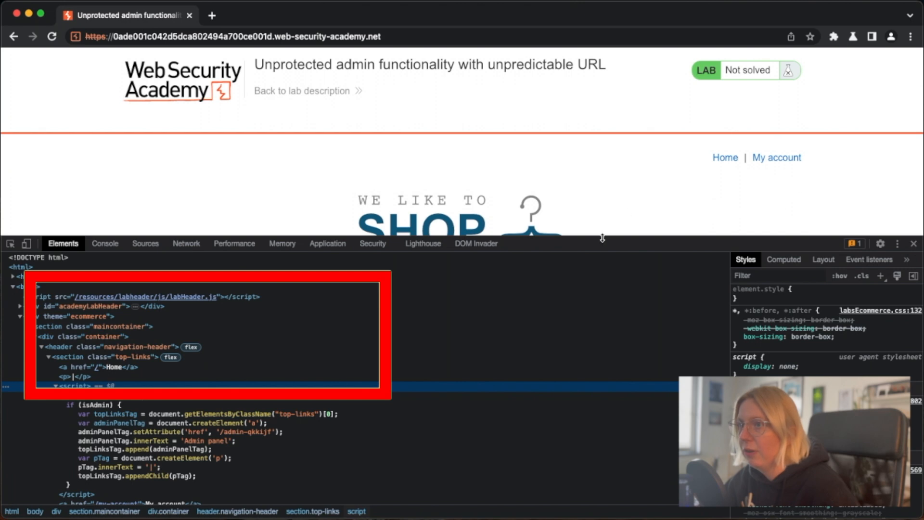
{"action": "left_click_drag", "start_coordinate": [604, 236], "coordinate": [599, 138]}
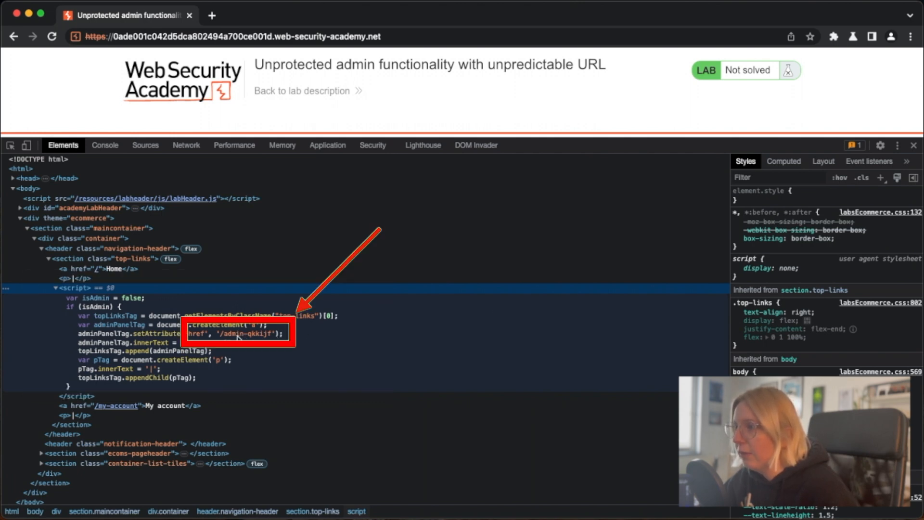
- Copy the admin path from the script, open /admin-qkkijf on the lab site, and delete the first listed user
{"action": "left_click", "coordinate": [226, 337]}
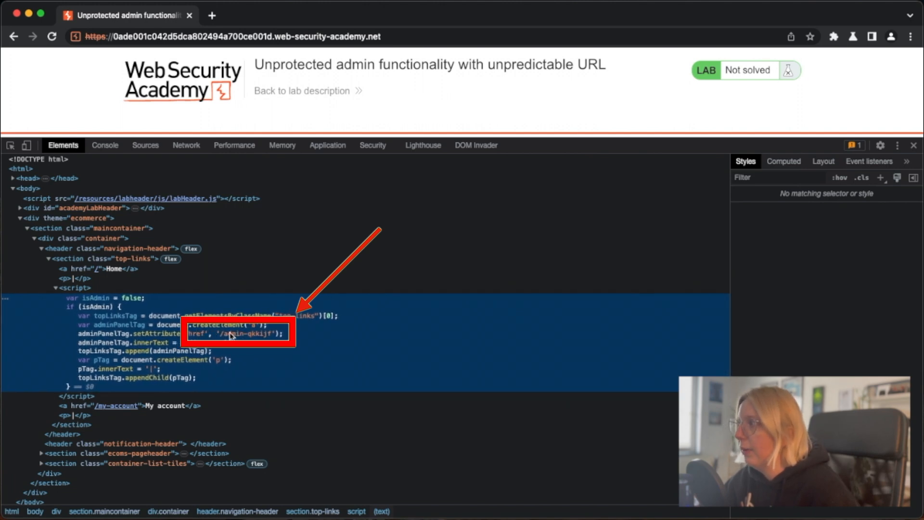
{"action": "double_click", "coordinate": [255, 335]}
{"action": "left_click_drag", "start_coordinate": [219, 342], "coordinate": [272, 345]}
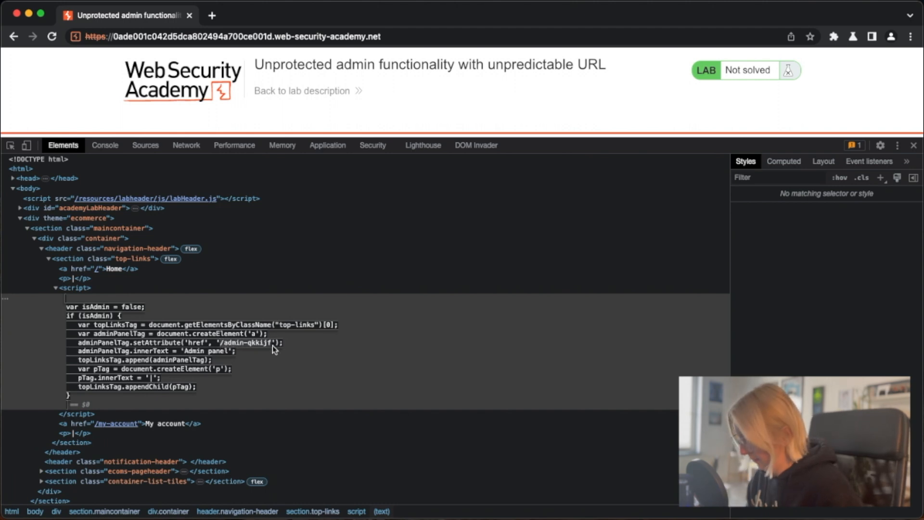
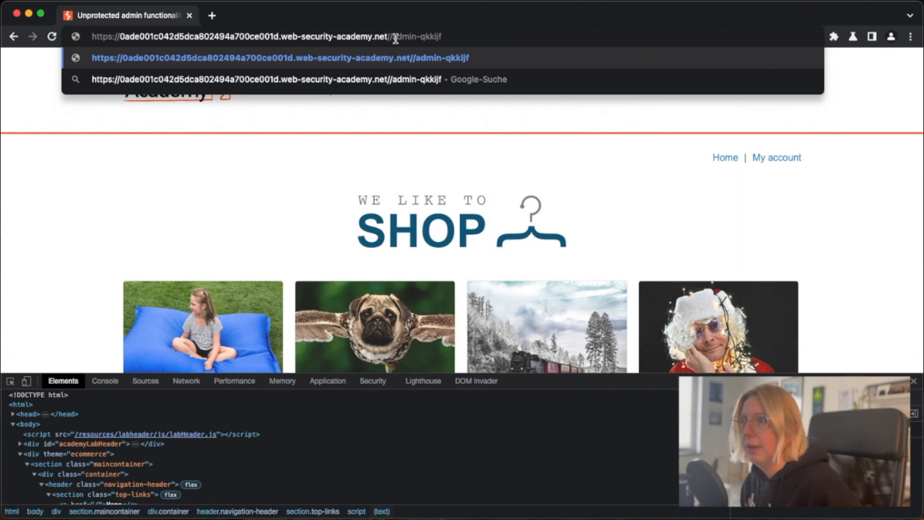
{"action": "key", "text": "BackSpace"}
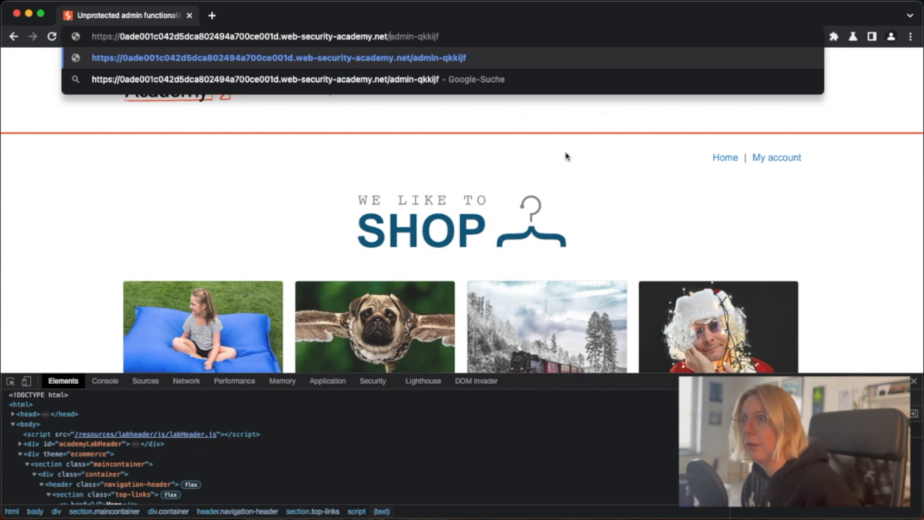
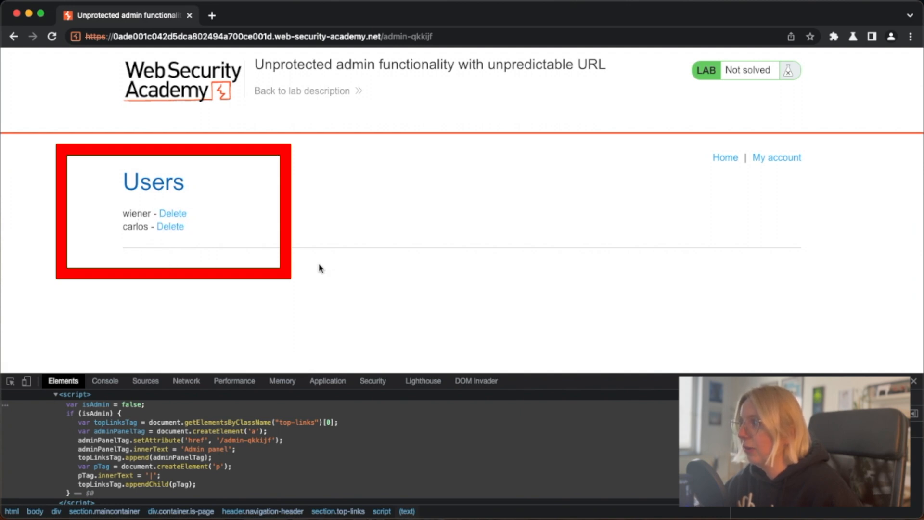
{"action": "left_click", "coordinate": [176, 213]}
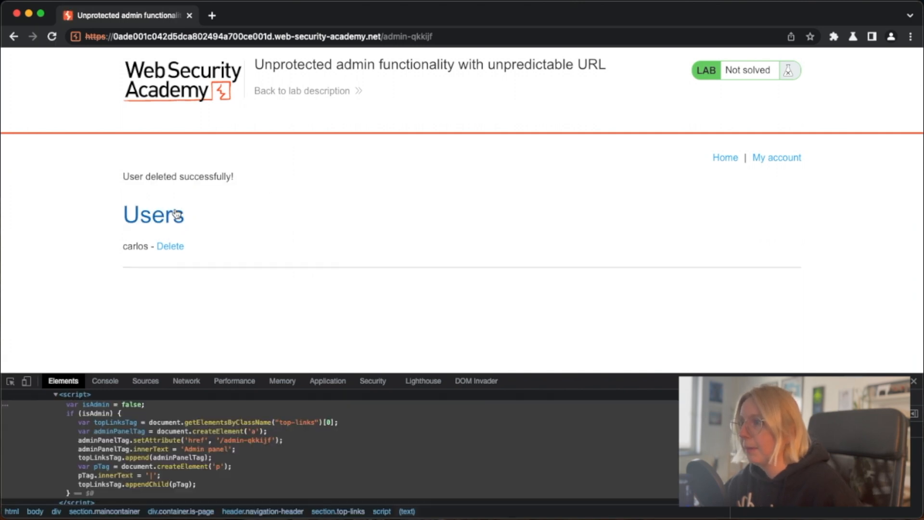
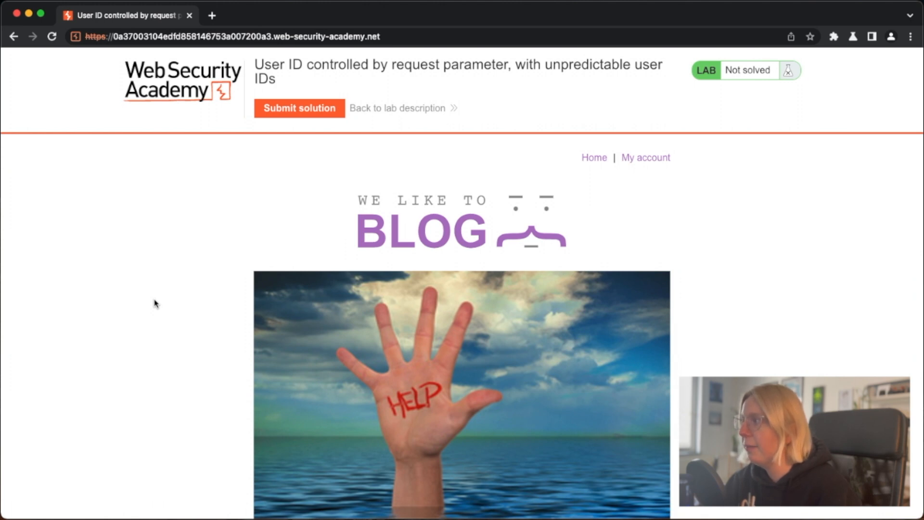
- Open the account page of the user ID lab and examine the username and API key shown there
{"action": "left_click", "coordinate": [635, 168]}
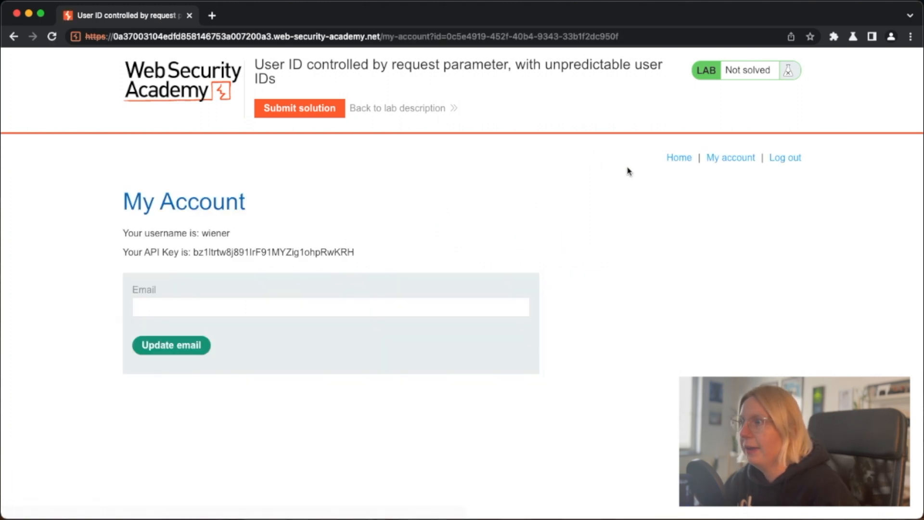
{"action": "left_click_drag", "start_coordinate": [115, 200], "coordinate": [350, 251]}
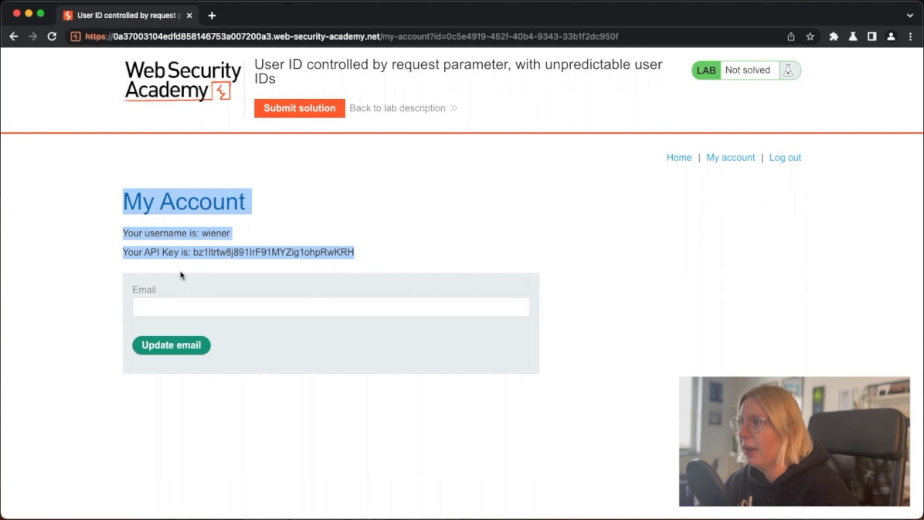
{"action": "left_click", "coordinate": [129, 256]}
{"action": "left_click_drag", "start_coordinate": [124, 255], "coordinate": [334, 264]}
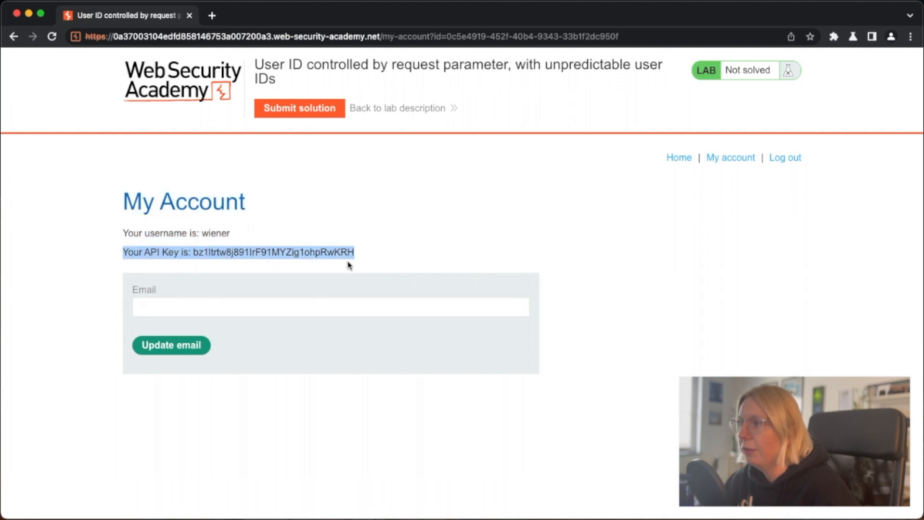
{"action": "left_click", "coordinate": [240, 246]}
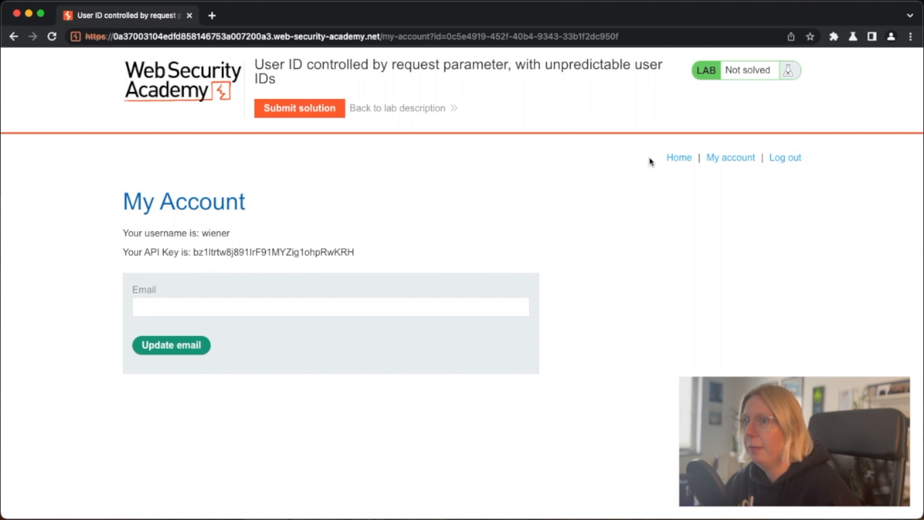
- Check the author of the blog post "Failing The High Five - And More" from the home page, and return to the post list
{"action": "left_click", "coordinate": [672, 159]}
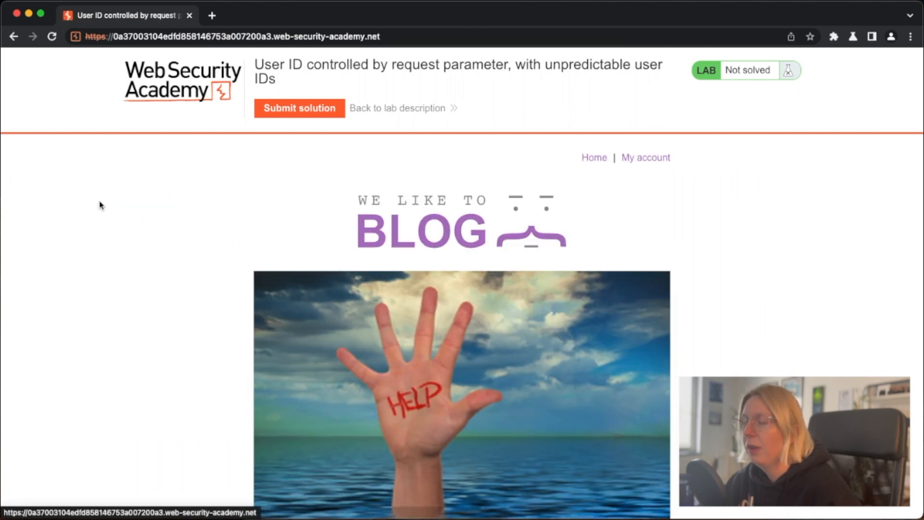
{"action": "scroll", "coordinate": [246, 229], "scroll_direction": "down", "scroll_amount": 5}
{"action": "scroll", "coordinate": [237, 284], "scroll_direction": "down", "scroll_amount": 4}
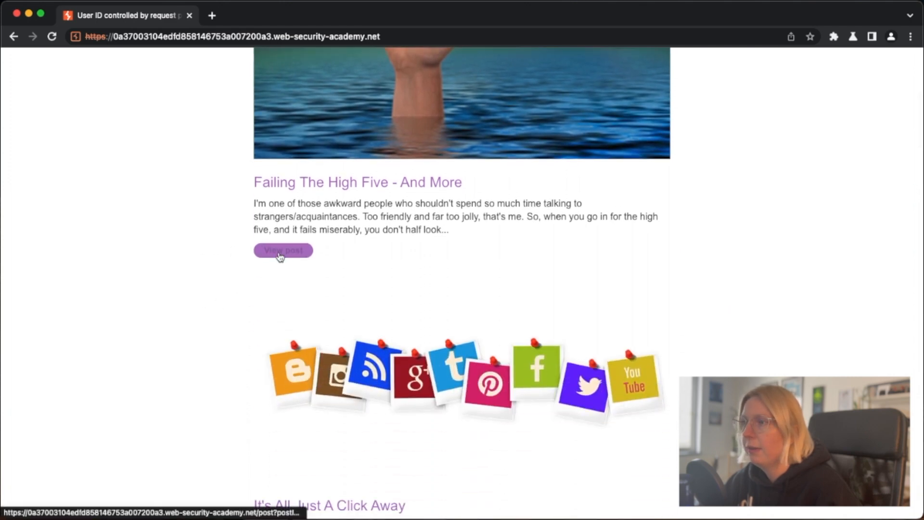
{"action": "left_click", "coordinate": [280, 252]}
{"action": "scroll", "coordinate": [201, 244], "scroll_direction": "down", "scroll_amount": 4}
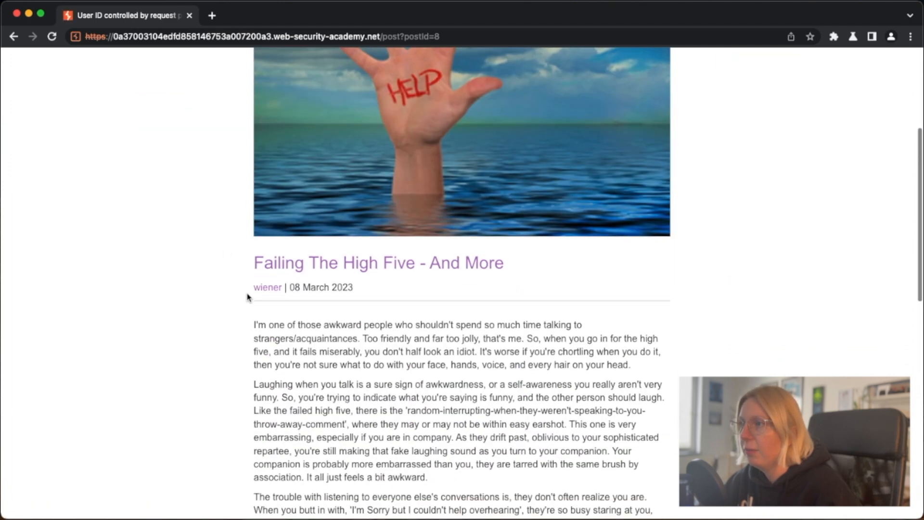
{"action": "left_click", "coordinate": [14, 37]}
- Open the "Cell Phone Free Zones" post and follow its author link to that user's blog listing
{"action": "scroll", "coordinate": [148, 250], "scroll_direction": "down", "scroll_amount": 6}
{"action": "left_click", "coordinate": [288, 413]}
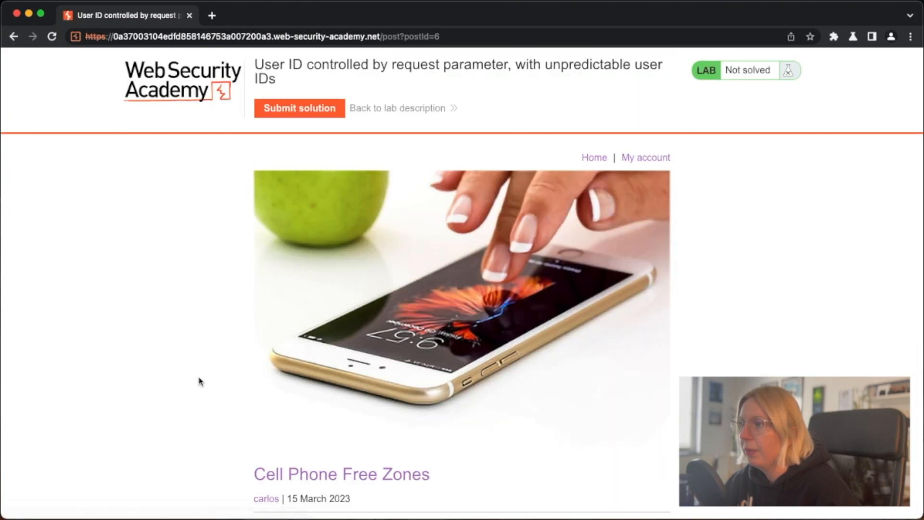
{"action": "scroll", "coordinate": [221, 367], "scroll_direction": "down", "scroll_amount": 5}
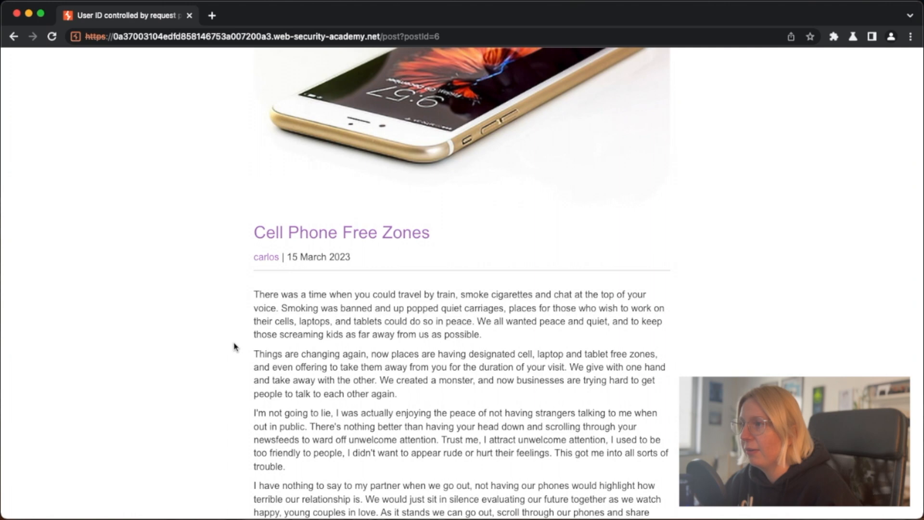
{"action": "left_click", "coordinate": [268, 259]}
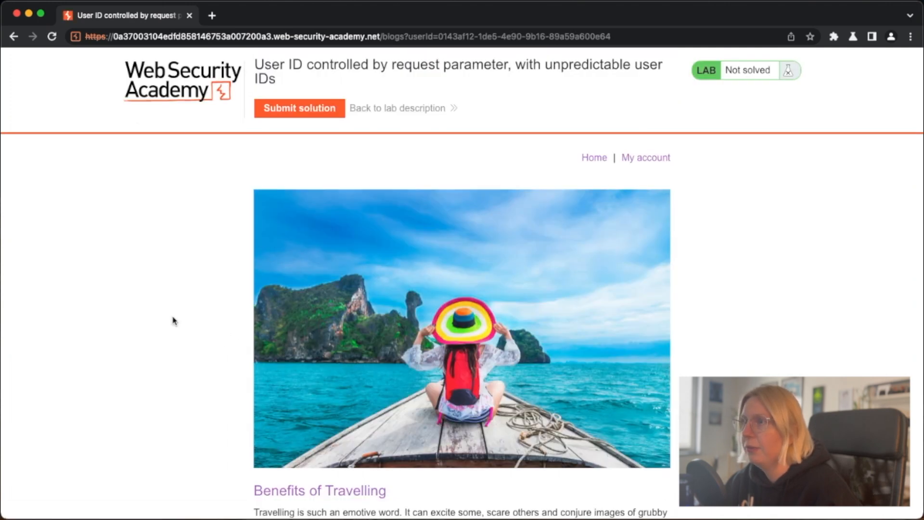
{"action": "scroll", "coordinate": [184, 219], "scroll_direction": "down", "scroll_amount": 5}
{"action": "scroll", "coordinate": [184, 218], "scroll_direction": "up", "scroll_amount": 5}
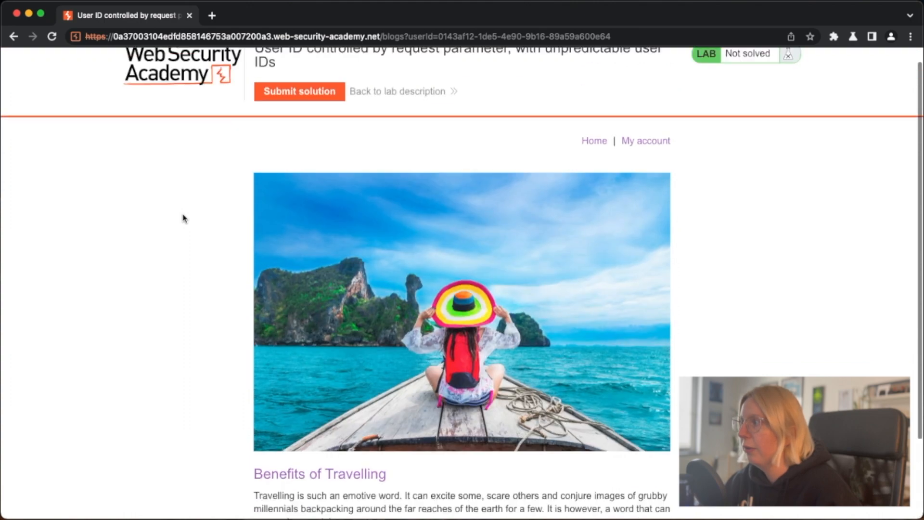
{"action": "scroll", "coordinate": [184, 219], "scroll_direction": "down", "scroll_amount": 5}
{"action": "scroll", "coordinate": [185, 219], "scroll_direction": "up", "scroll_amount": 5}
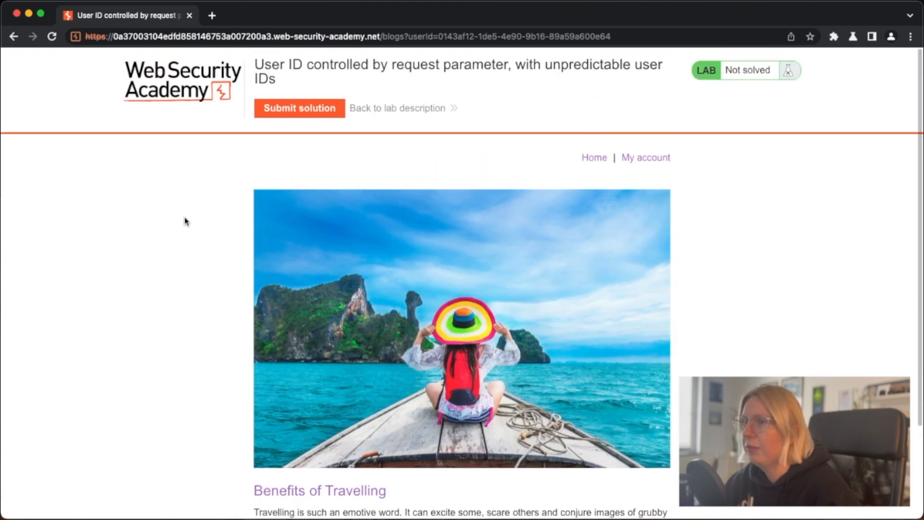